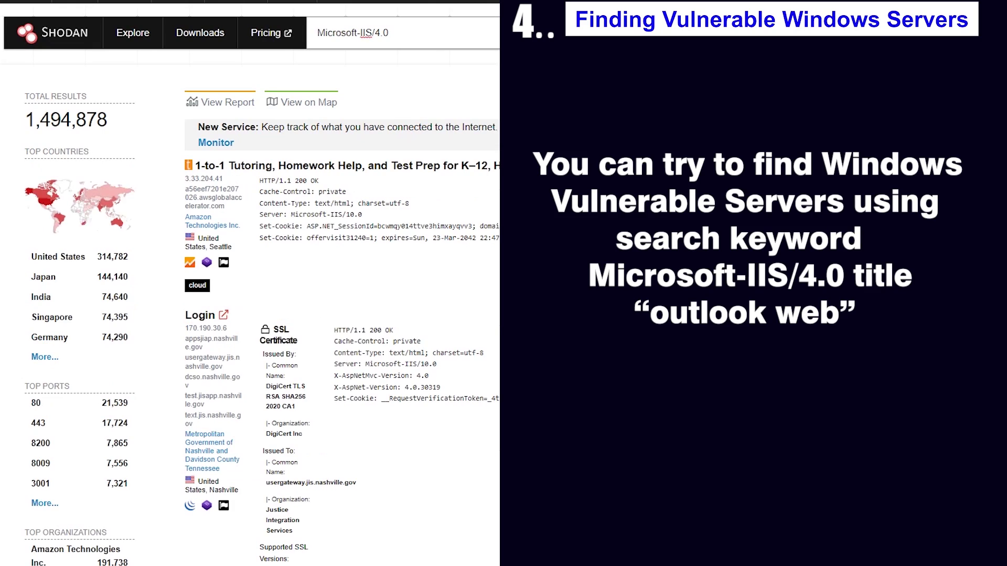
scroll(314, 314, "down", 10)
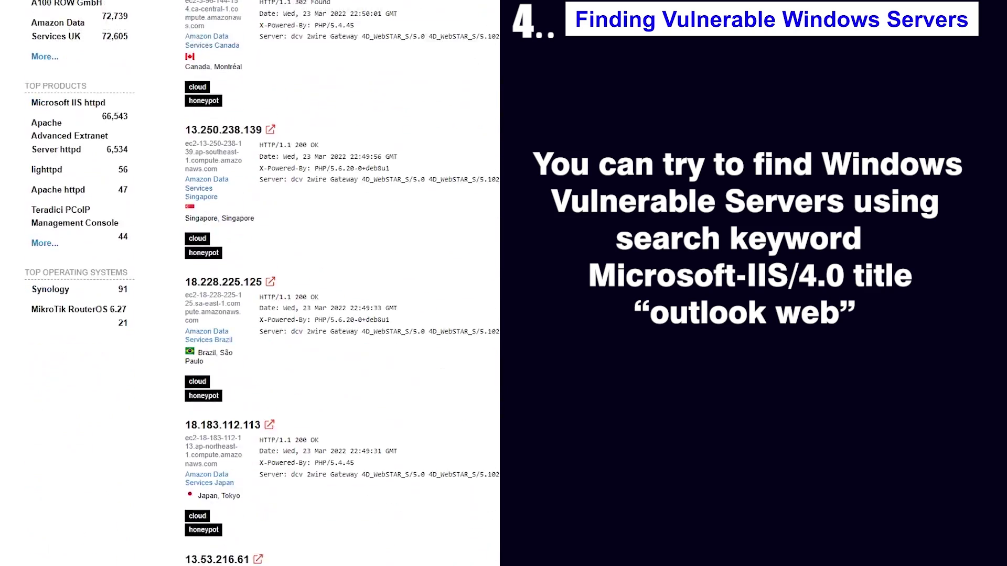
scroll(315, 315, "up", 10)
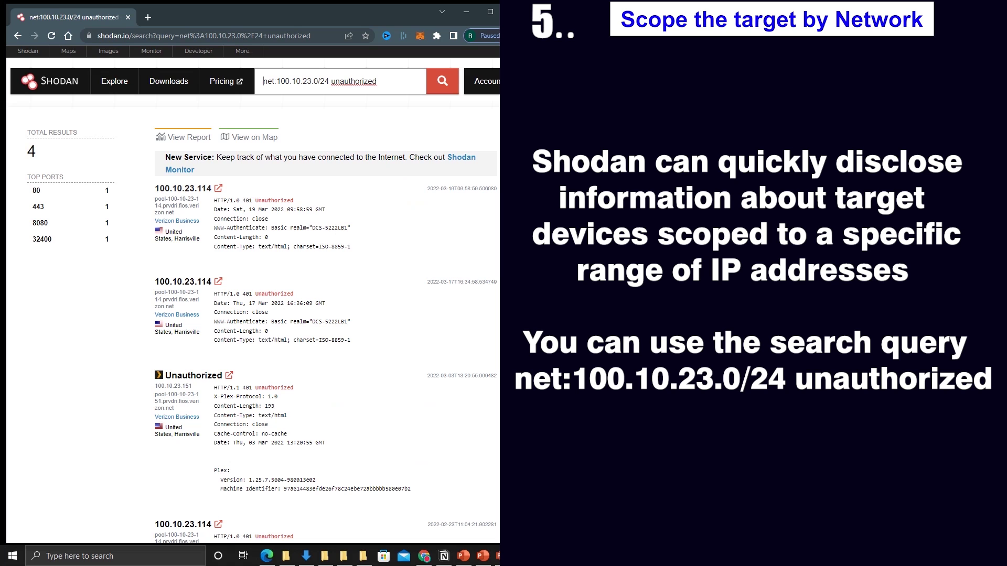
scroll(252, 315, "down", 3)
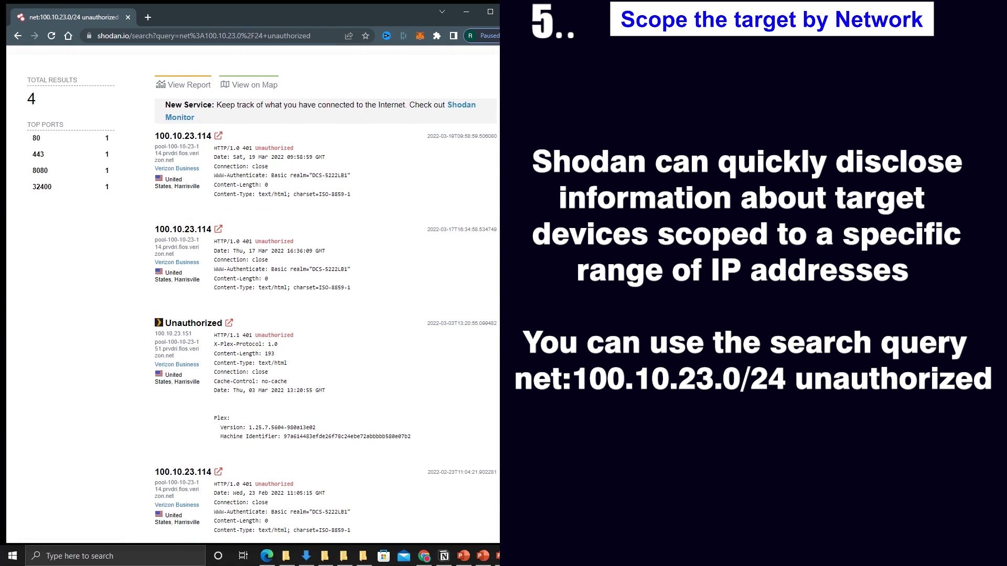
scroll(252, 315, "down", 2)
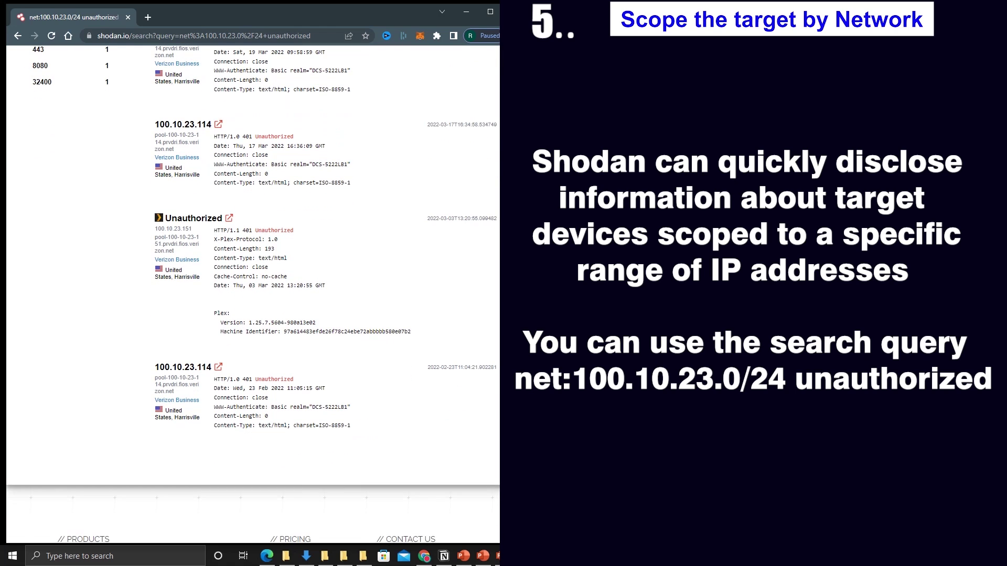